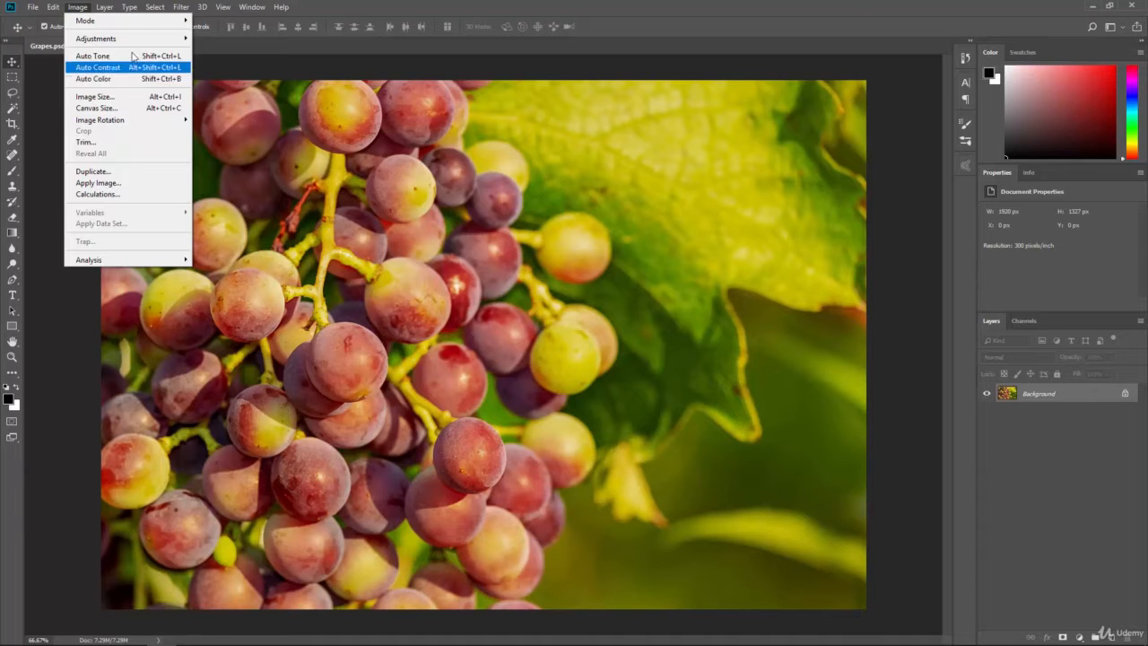
pyautogui.moveTo(154, 40)
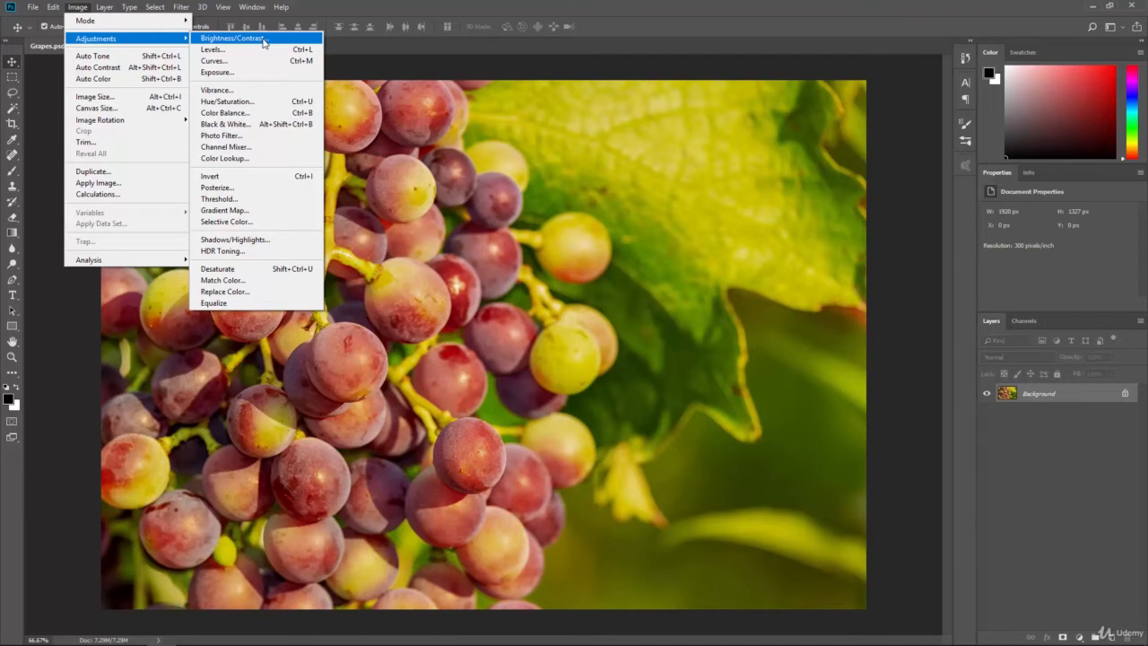
pyautogui.click(262, 39)
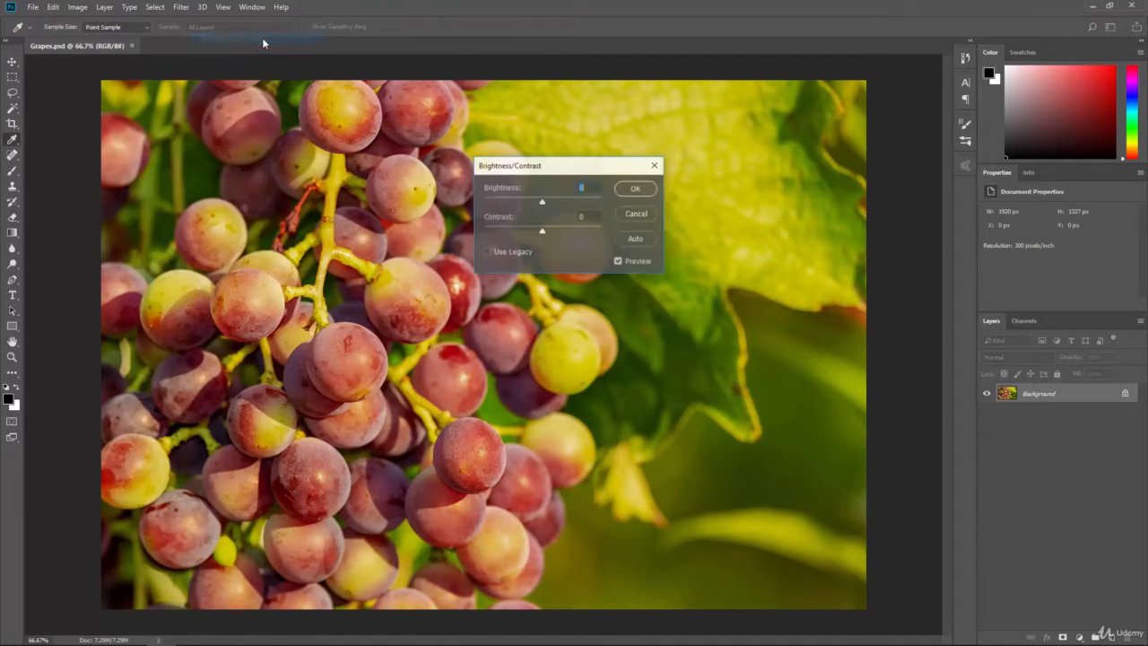
pyautogui.moveTo(552, 164); pyautogui.dragTo(709, 100)
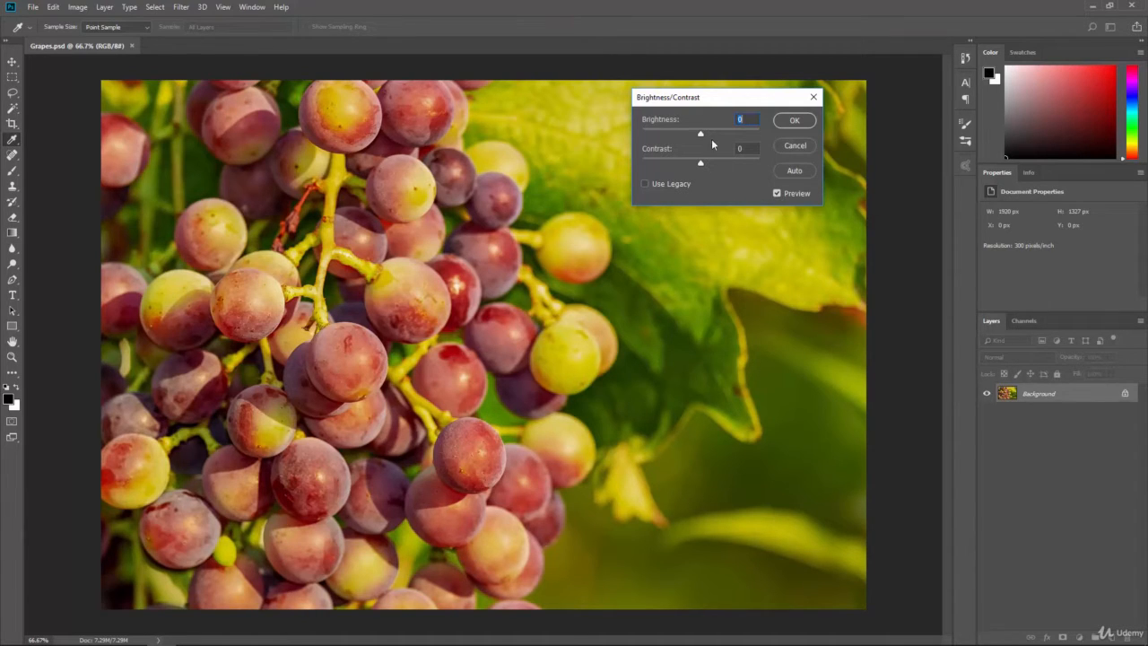
pyautogui.moveTo(701, 135); pyautogui.dragTo(768, 158)
pyautogui.click(700, 164)
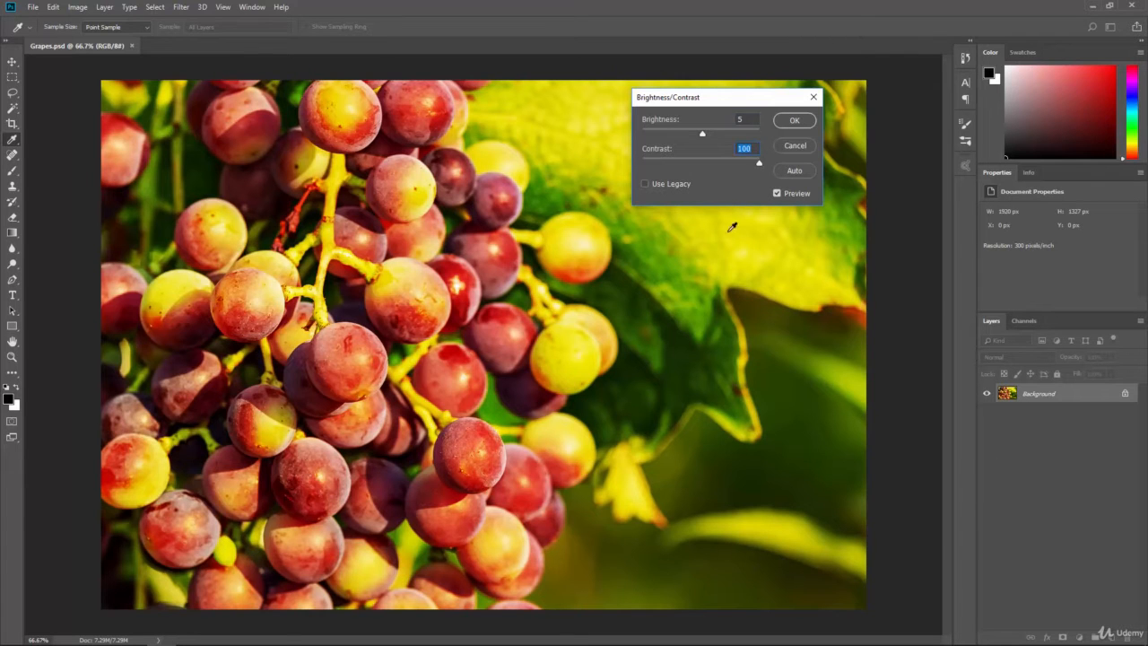
pyautogui.moveTo(761, 165); pyautogui.dragTo(664, 165)
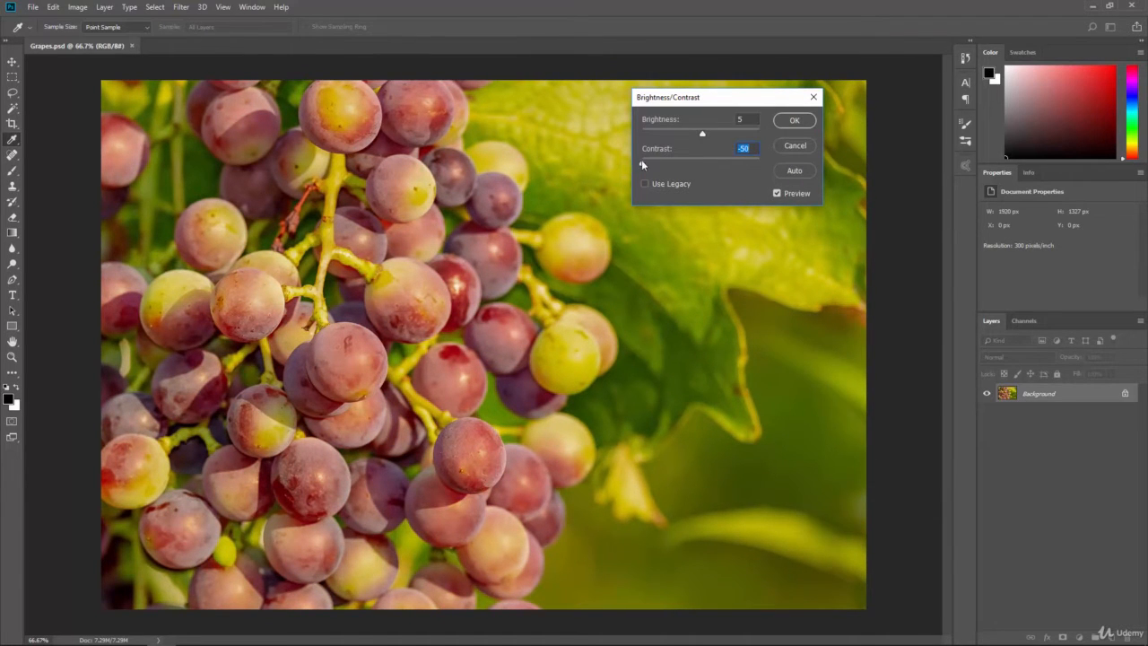
pyautogui.moveTo(641, 164); pyautogui.dragTo(701, 136)
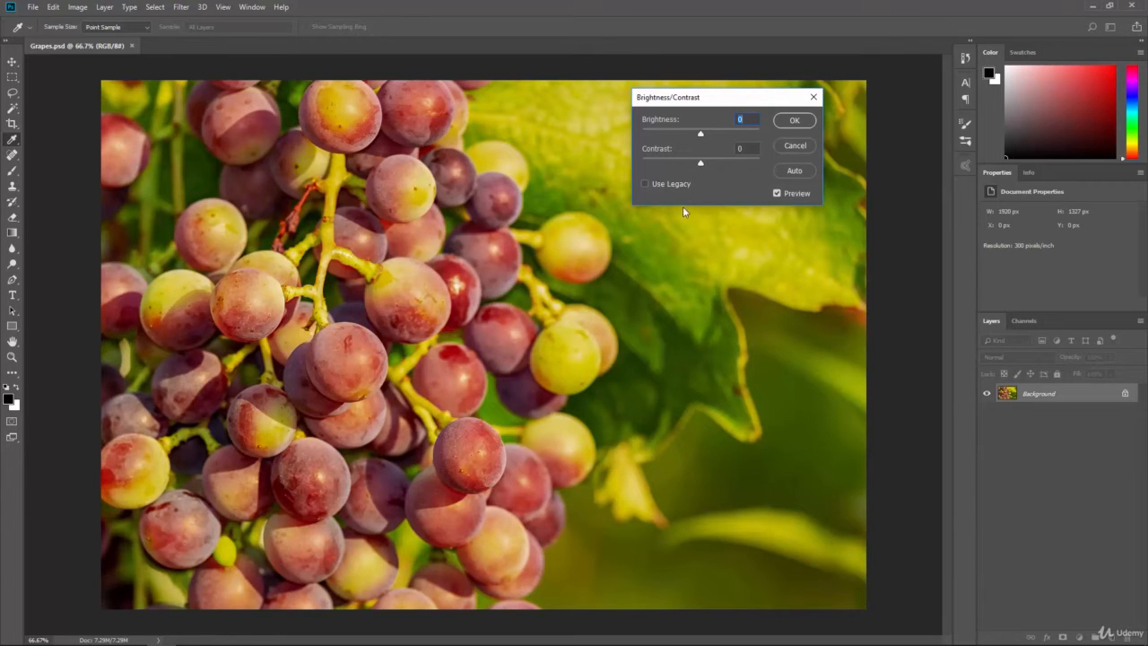
pyautogui.click(793, 148)
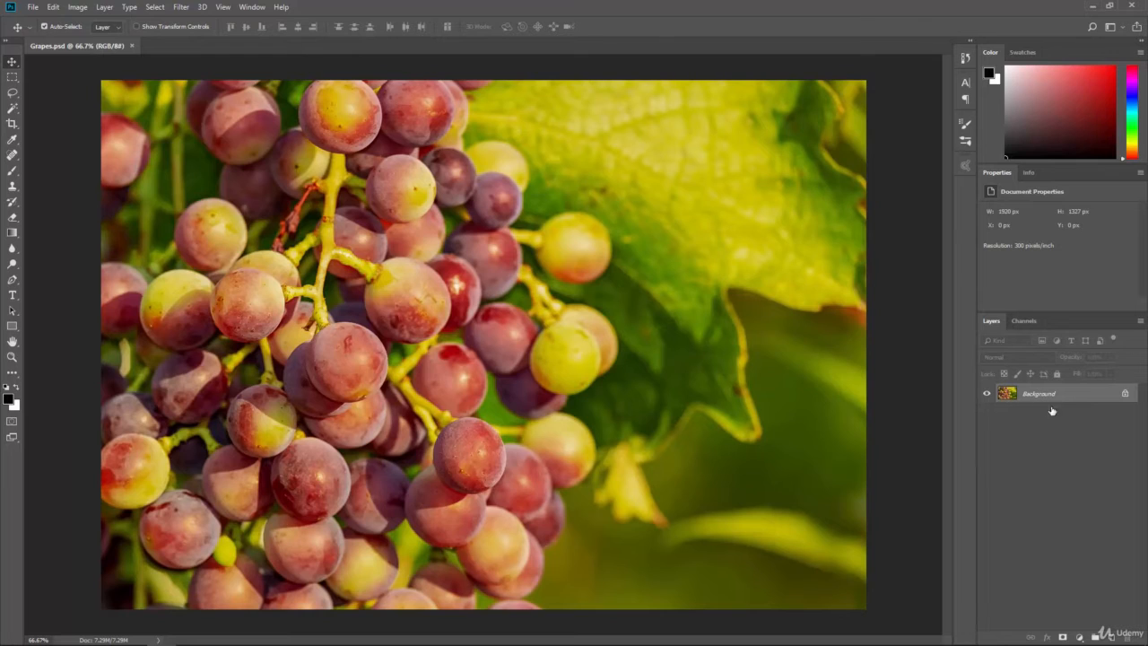
# Duplicate the Background layer and apply a Brightness/Contrast adjustment to the copy with brightness 20 and contrast 86.
pyautogui.moveTo(1051, 409); pyautogui.dragTo(1110, 635)
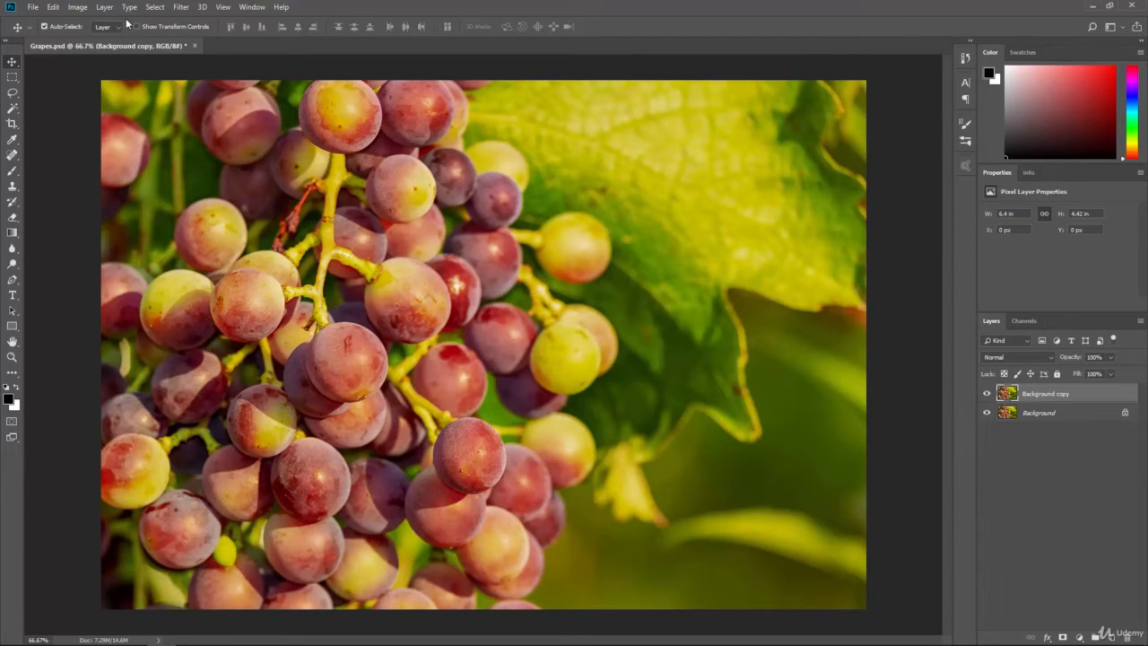
pyautogui.click(76, 8)
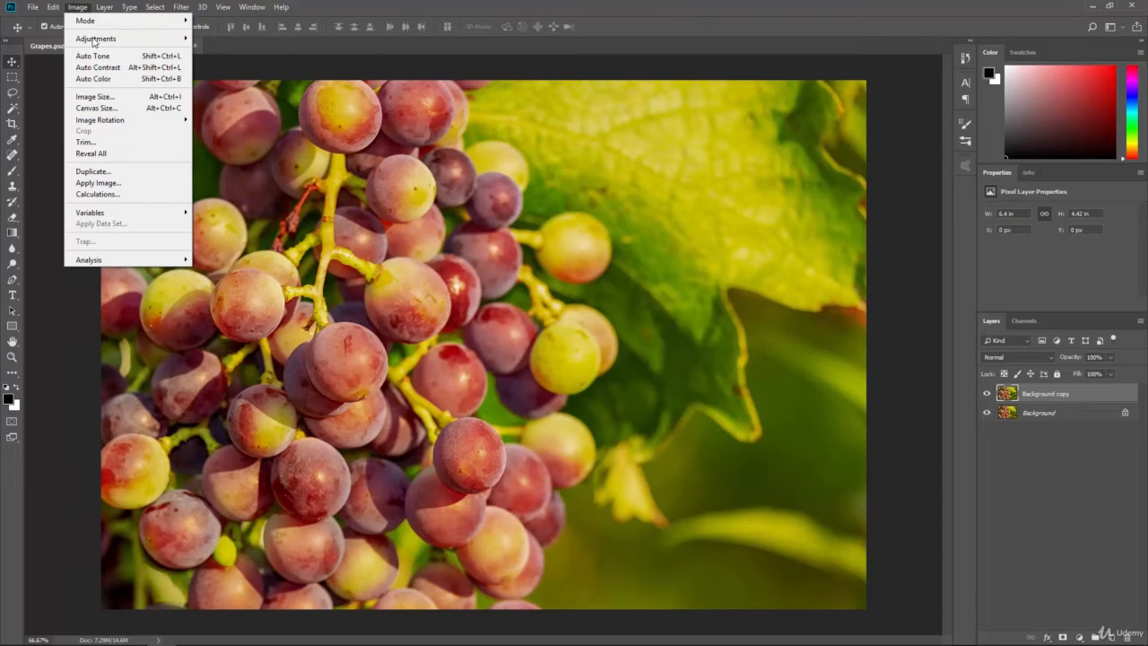
pyautogui.moveTo(95, 43)
pyautogui.click(220, 37)
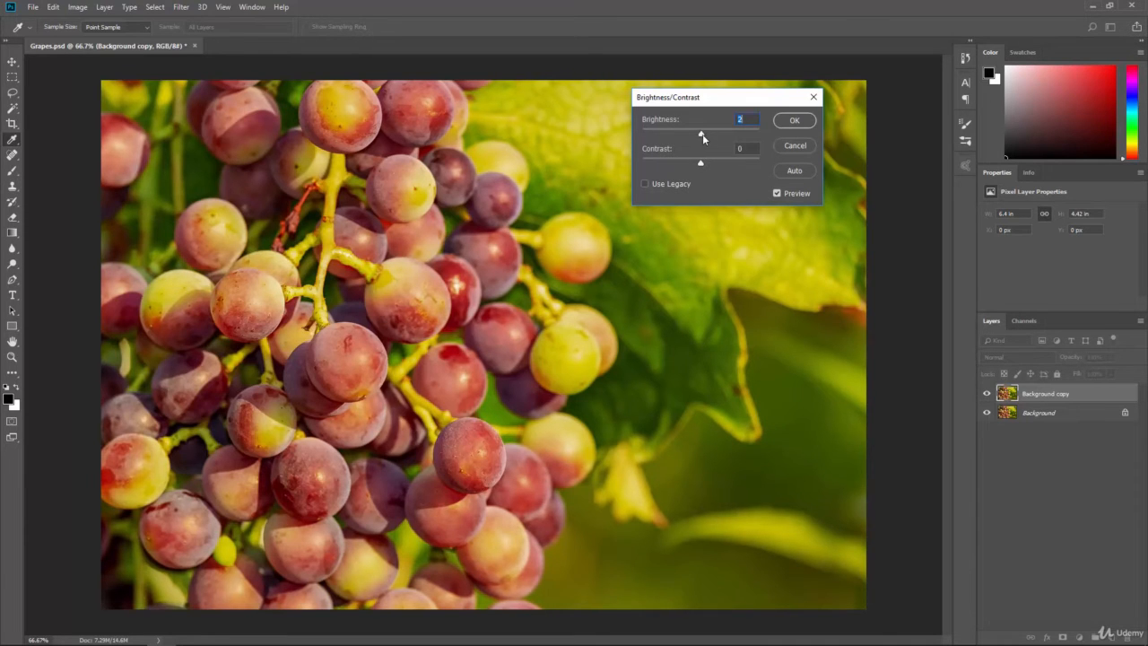
pyautogui.moveTo(702, 134); pyautogui.dragTo(751, 166)
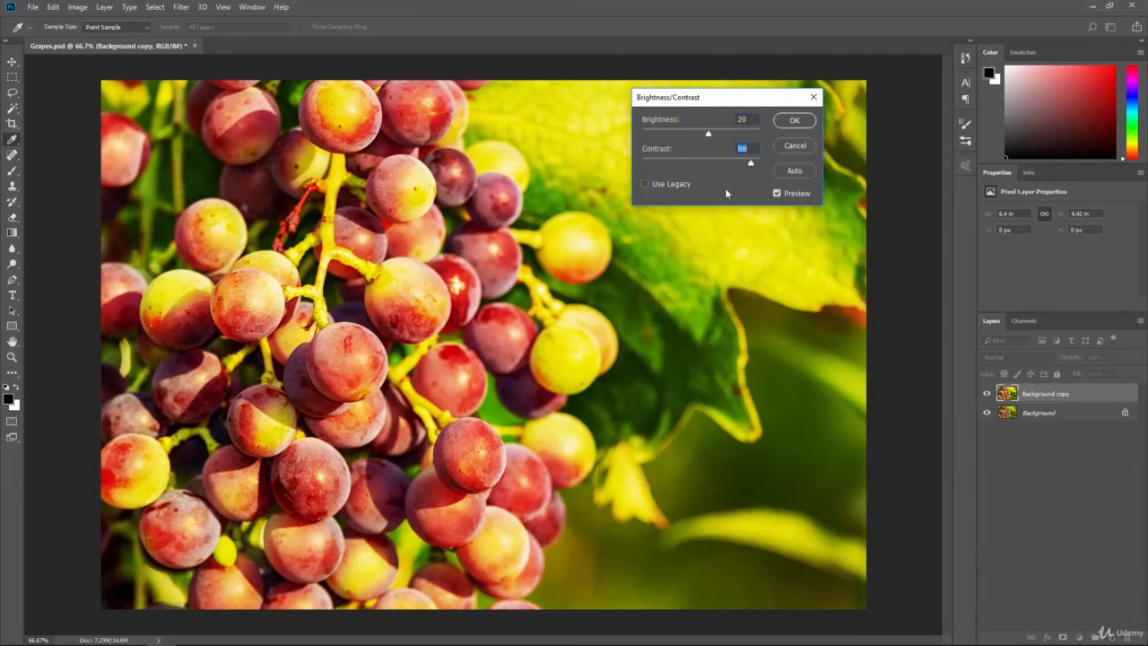
pyautogui.click(793, 119)
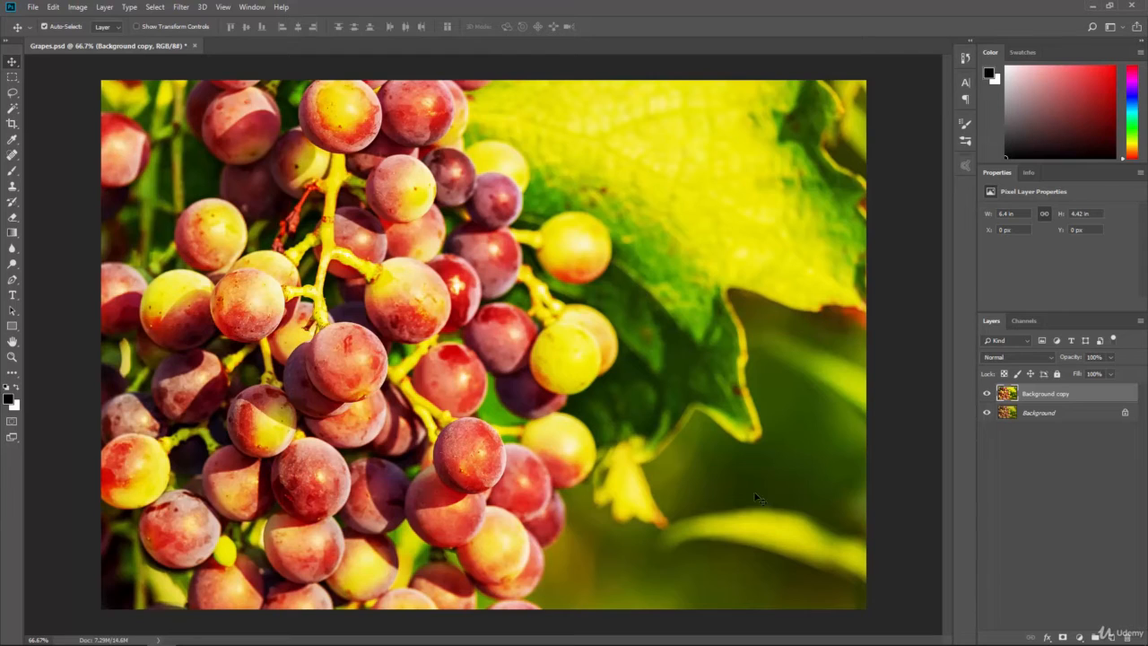
# Erase the leaf and background area beside the grapes on the Background copy layer, using a 174 px Eraser.
pyautogui.click(1043, 420)
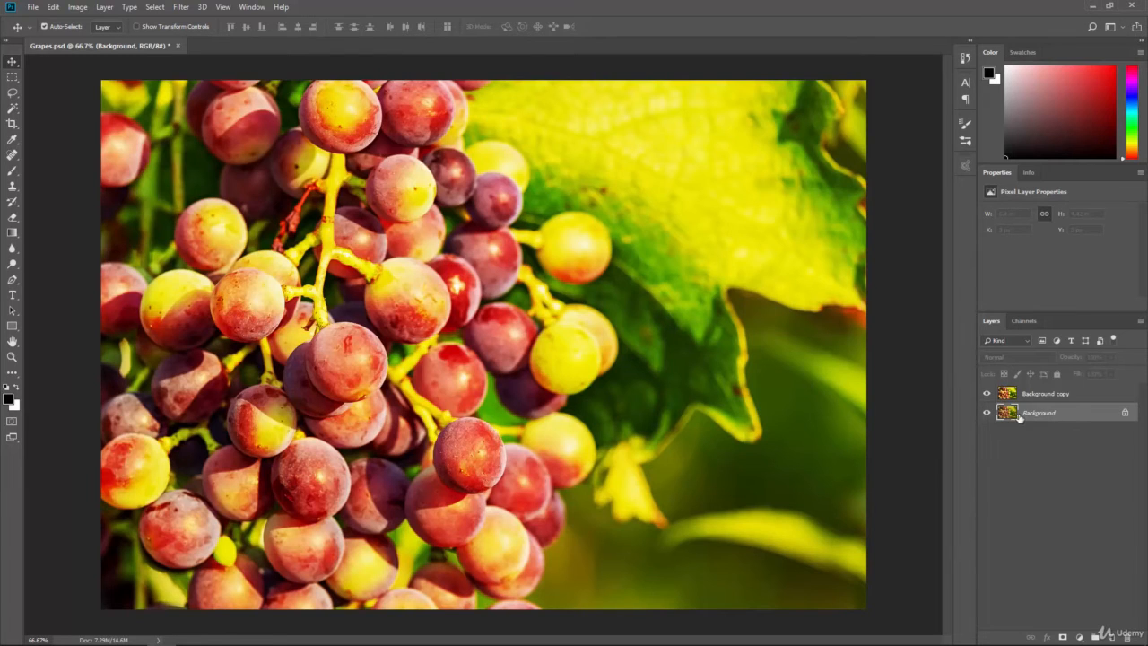
pyautogui.click(1029, 396)
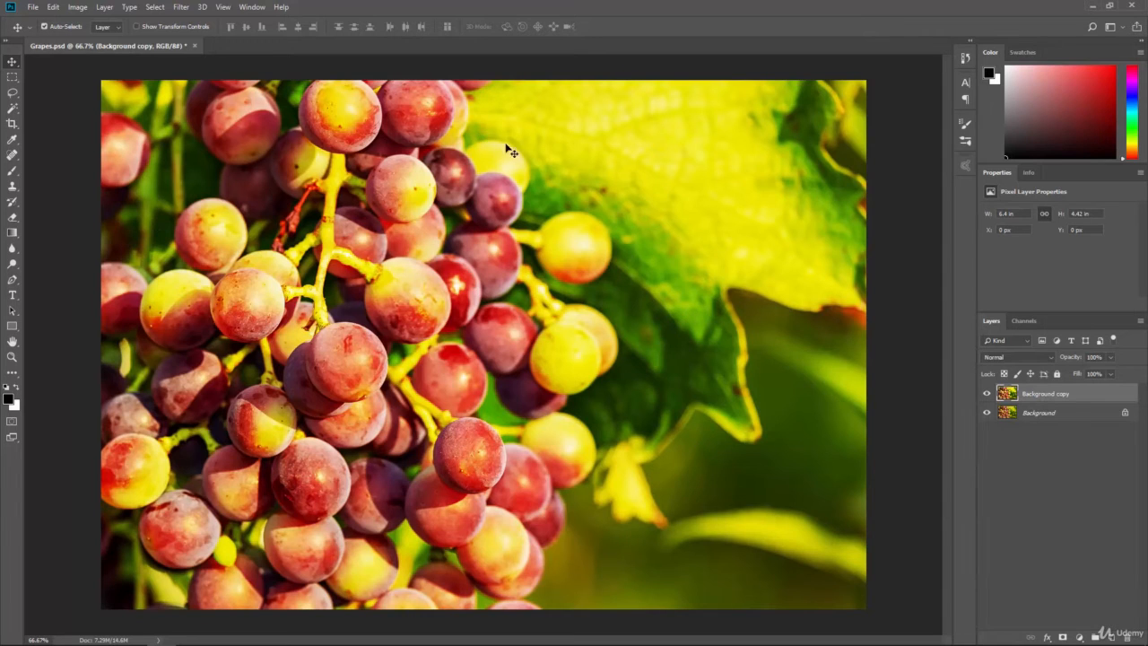
pyautogui.click(11, 216)
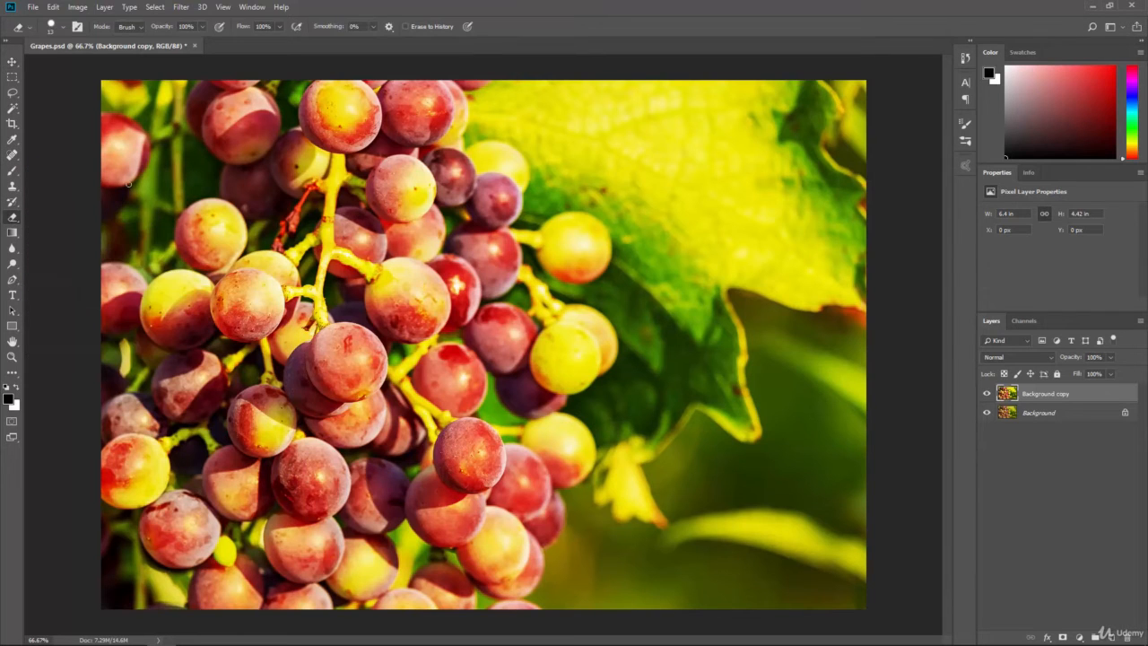
pyautogui.click(63, 30)
pyautogui.moveTo(71, 69); pyautogui.dragTo(119, 66)
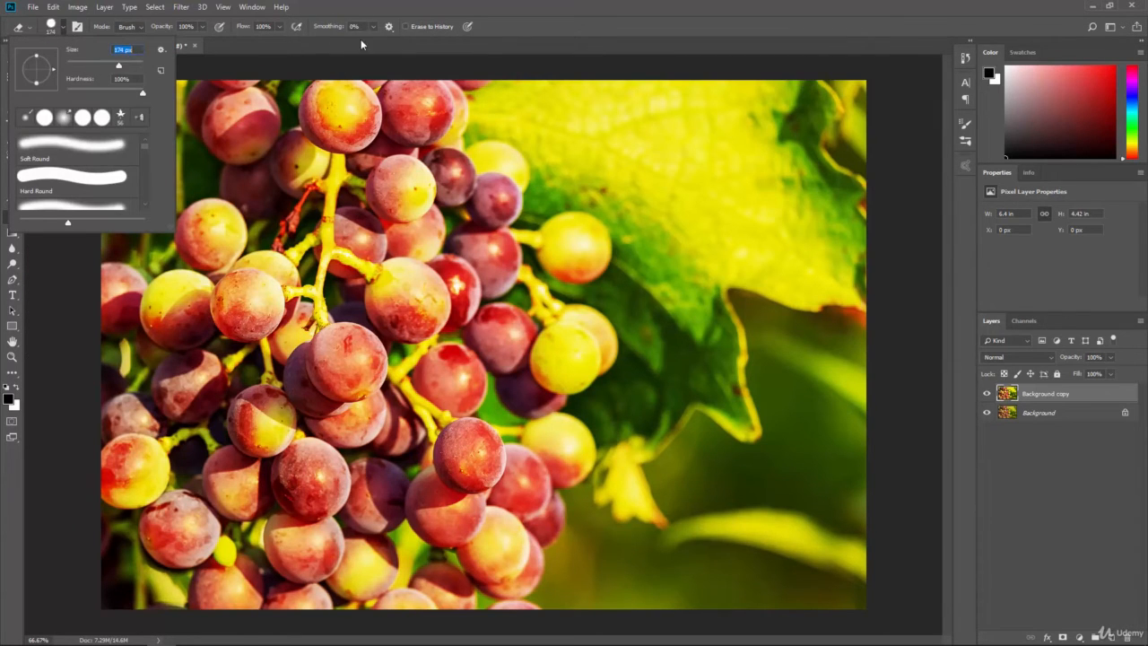
pyautogui.click(656, 20)
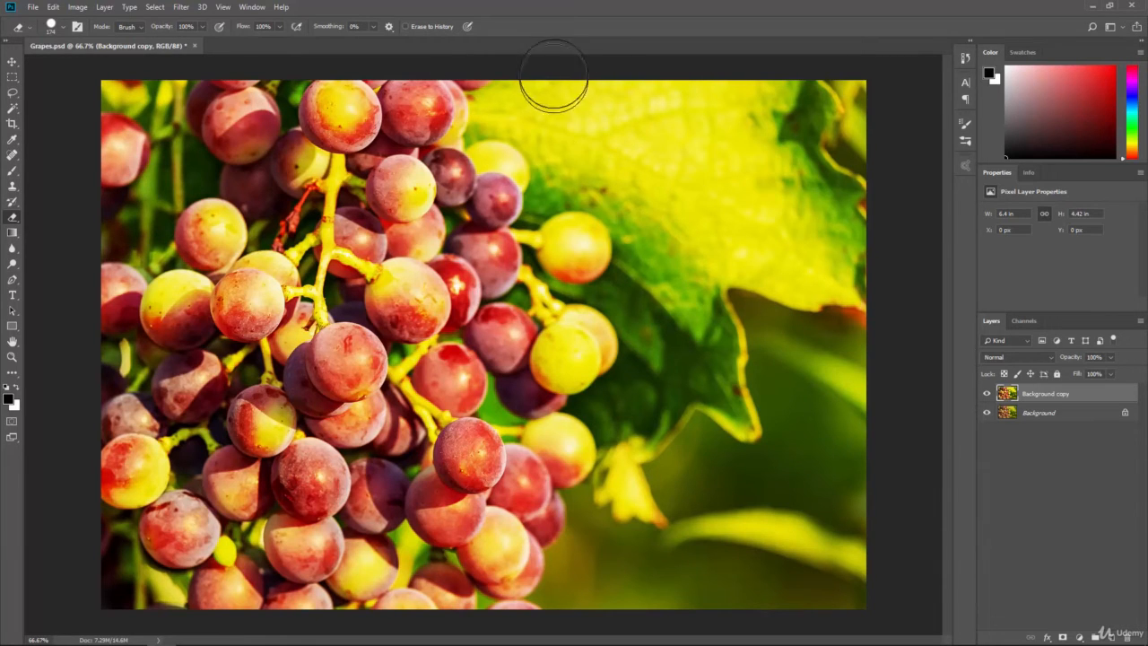
pyautogui.click(539, 108)
pyautogui.moveTo(574, 121)
pyautogui.mouseDown()
pyautogui.moveTo(688, 115)
pyautogui.moveTo(574, 99)
pyautogui.moveTo(874, 96)
pyautogui.moveTo(648, 121)
pyautogui.moveTo(927, 154)
pyautogui.moveTo(769, 164)
pyautogui.moveTo(850, 269)
pyautogui.moveTo(872, 414)
pyautogui.moveTo(859, 632)
pyautogui.moveTo(817, 259)
pyautogui.moveTo(791, 184)
pyautogui.moveTo(826, 591)
pyautogui.moveTo(788, 515)
pyautogui.moveTo(713, 137)
pyautogui.moveTo(754, 536)
pyautogui.moveTo(749, 607)
pyautogui.moveTo(721, 428)
pyautogui.moveTo(693, 608)
pyautogui.moveTo(648, 517)
pyautogui.moveTo(611, 597)
pyautogui.moveTo(609, 574)
pyautogui.moveTo(595, 567)
pyautogui.moveTo(581, 591)
pyautogui.mouseUp()
pyautogui.moveTo(613, 524)
pyautogui.mouseDown()
pyautogui.moveTo(640, 443)
pyautogui.moveTo(619, 409)
pyautogui.moveTo(651, 397)
pyautogui.moveTo(696, 408)
pyautogui.moveTo(707, 347)
pyautogui.moveTo(692, 318)
pyautogui.moveTo(679, 353)
pyautogui.moveTo(660, 356)
pyautogui.moveTo(650, 377)
pyautogui.moveTo(659, 301)
pyautogui.moveTo(640, 292)
pyautogui.moveTo(686, 235)
pyautogui.moveTo(659, 187)
pyautogui.moveTo(656, 258)
pyautogui.moveTo(634, 164)
pyautogui.moveTo(638, 208)
pyautogui.moveTo(628, 191)
pyautogui.moveTo(566, 161)
pyautogui.moveTo(521, 101)
pyautogui.mouseUp()
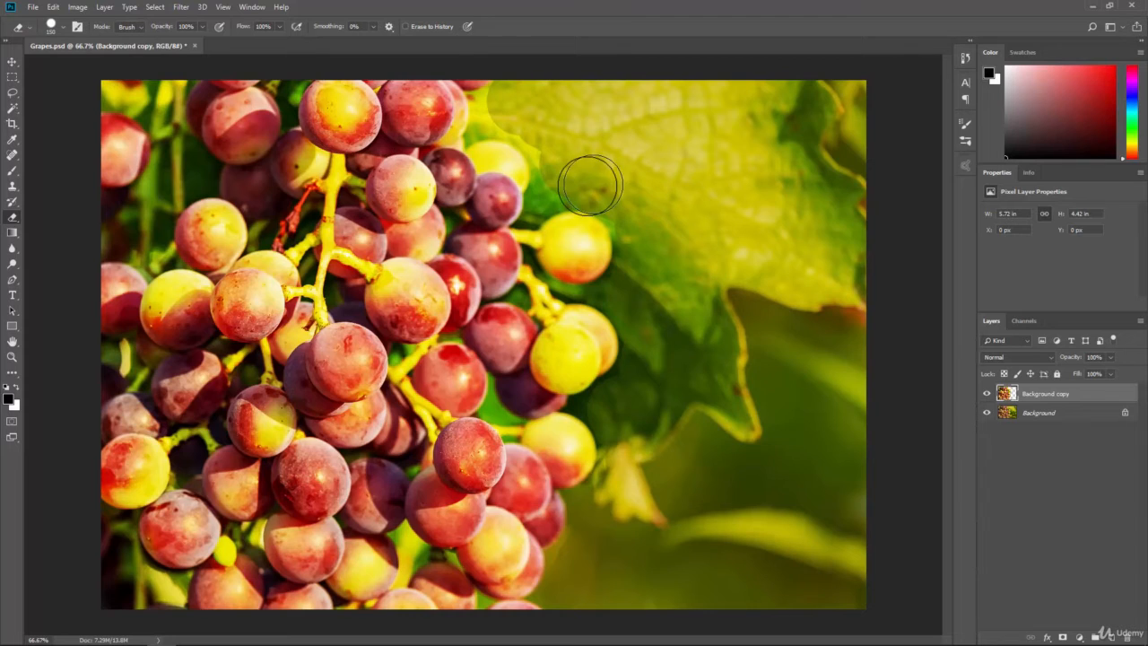
# Reduce the Eraser to 50 px and erase the remaining leaf area closely along the grapes' outer edge.
pyautogui.press('[')
pyautogui.press('[')
pyautogui.press('[')
pyautogui.press('[')
pyautogui.press('[')
pyautogui.press('[')
pyautogui.press('[')
pyautogui.press('[')
pyautogui.moveTo(487, 102)
pyautogui.mouseDown()
pyautogui.moveTo(543, 145)
pyautogui.moveTo(494, 129)
pyautogui.moveTo(520, 130)
pyautogui.moveTo(541, 158)
pyautogui.moveTo(545, 203)
pyautogui.moveTo(538, 193)
pyautogui.moveTo(533, 211)
pyautogui.moveTo(610, 206)
pyautogui.moveTo(634, 293)
pyautogui.moveTo(570, 293)
pyautogui.moveTo(622, 285)
pyautogui.mouseUp()
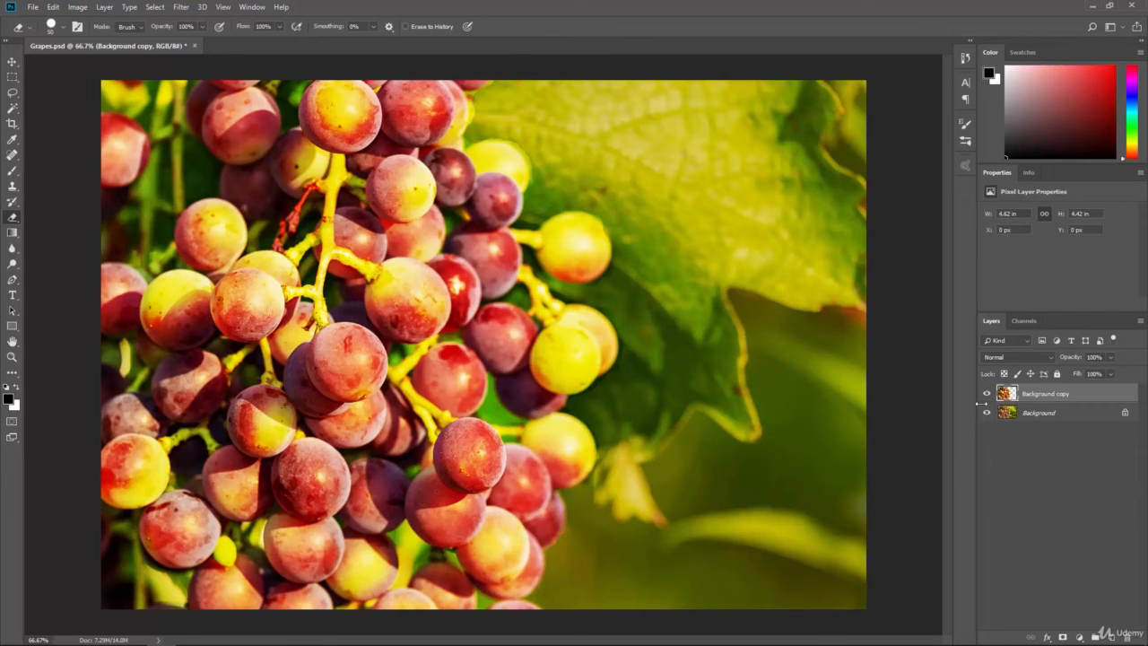
# Show only the Background copy layer and erase the leftover dark fringes around the grapes' outline.
pyautogui.moveTo(988, 393); pyautogui.dragTo(986, 419)
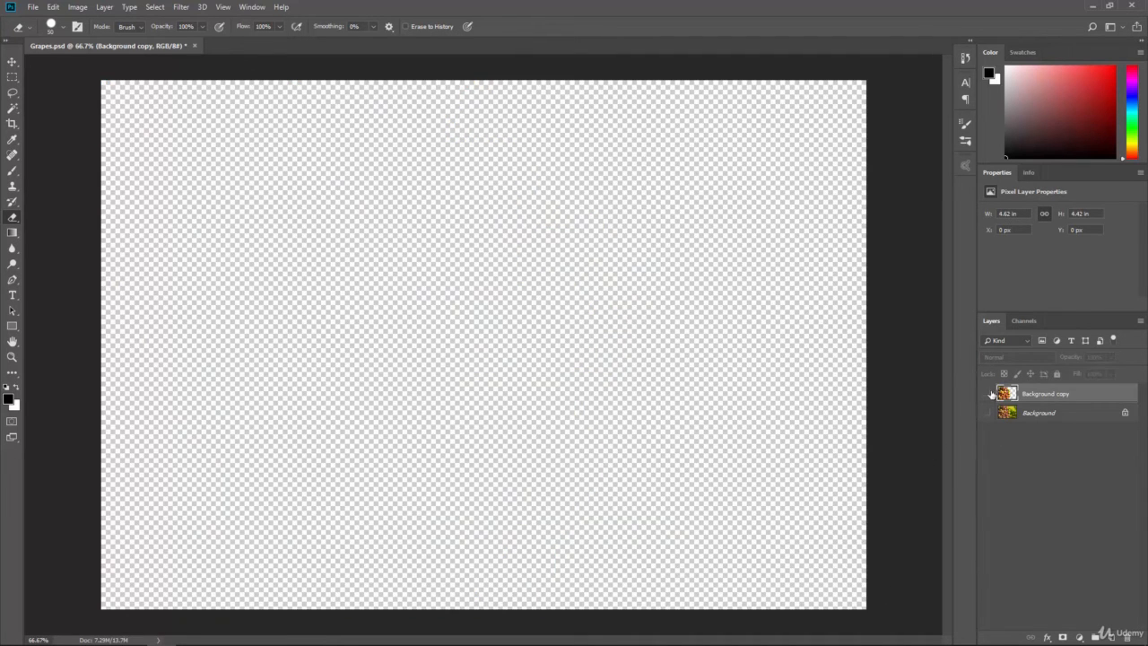
pyautogui.click(987, 393)
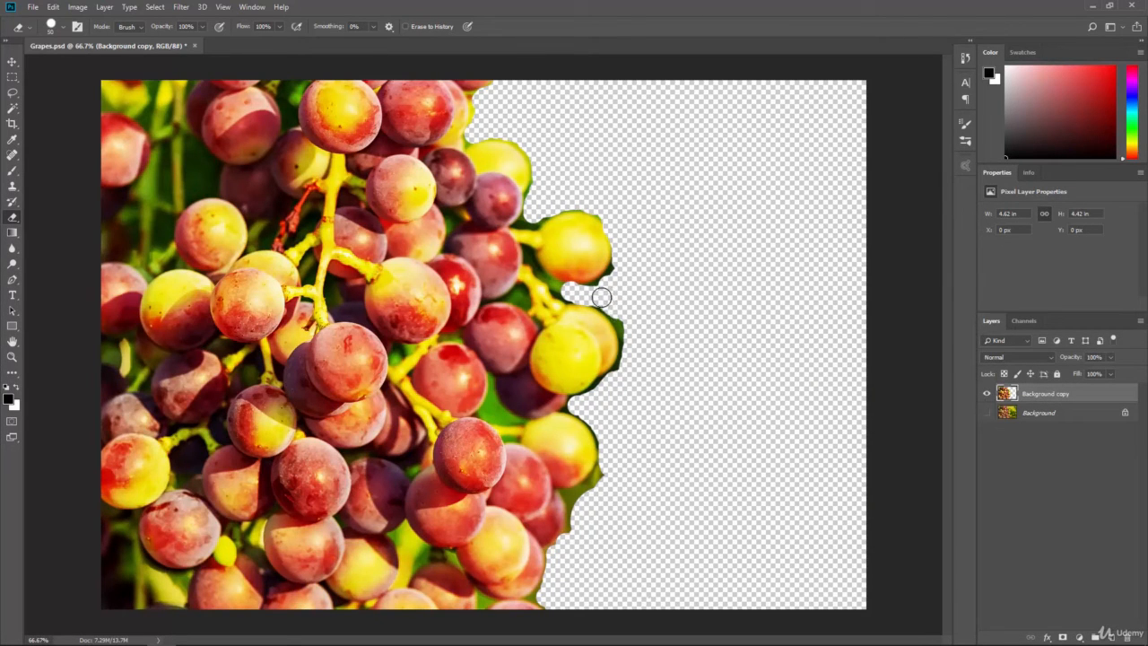
pyautogui.moveTo(620, 314)
pyautogui.mouseDown()
pyautogui.moveTo(627, 374)
pyautogui.moveTo(627, 361)
pyautogui.moveTo(581, 405)
pyautogui.moveTo(613, 423)
pyautogui.moveTo(614, 474)
pyautogui.moveTo(578, 499)
pyautogui.moveTo(567, 545)
pyautogui.mouseUp()
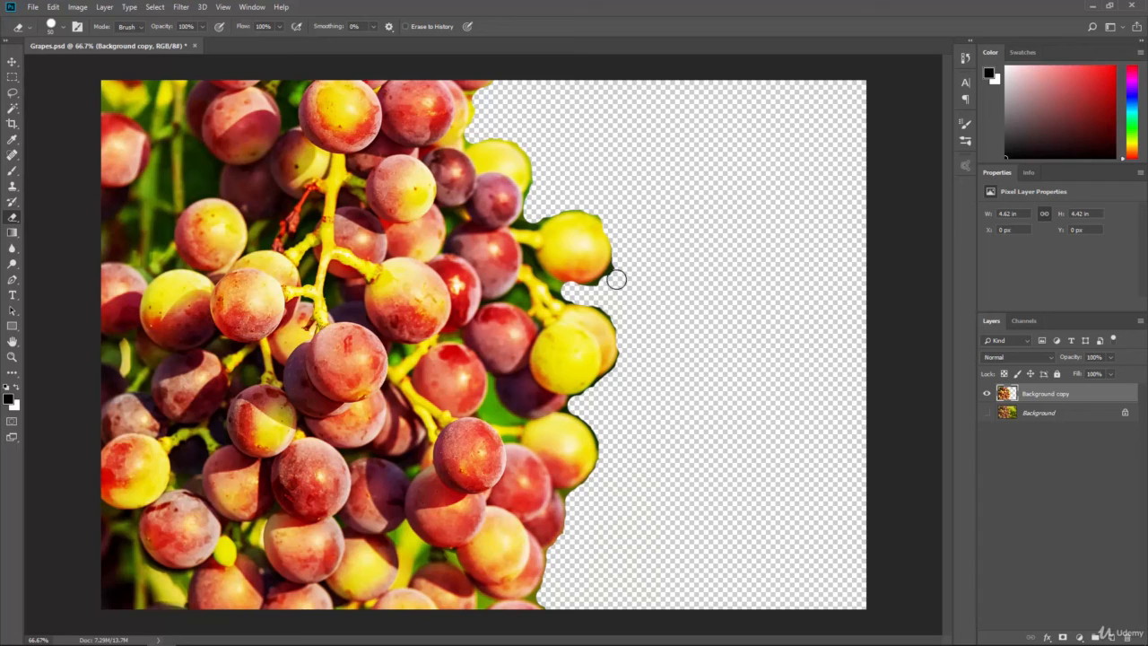
pyautogui.moveTo(616, 279)
pyautogui.mouseDown()
pyautogui.moveTo(623, 264)
pyautogui.moveTo(590, 293)
pyautogui.mouseUp()
# Make the Background layer visible again and compare the image with the Background copy layer hidden and shown.
pyautogui.click(986, 394)
pyautogui.click(987, 413)
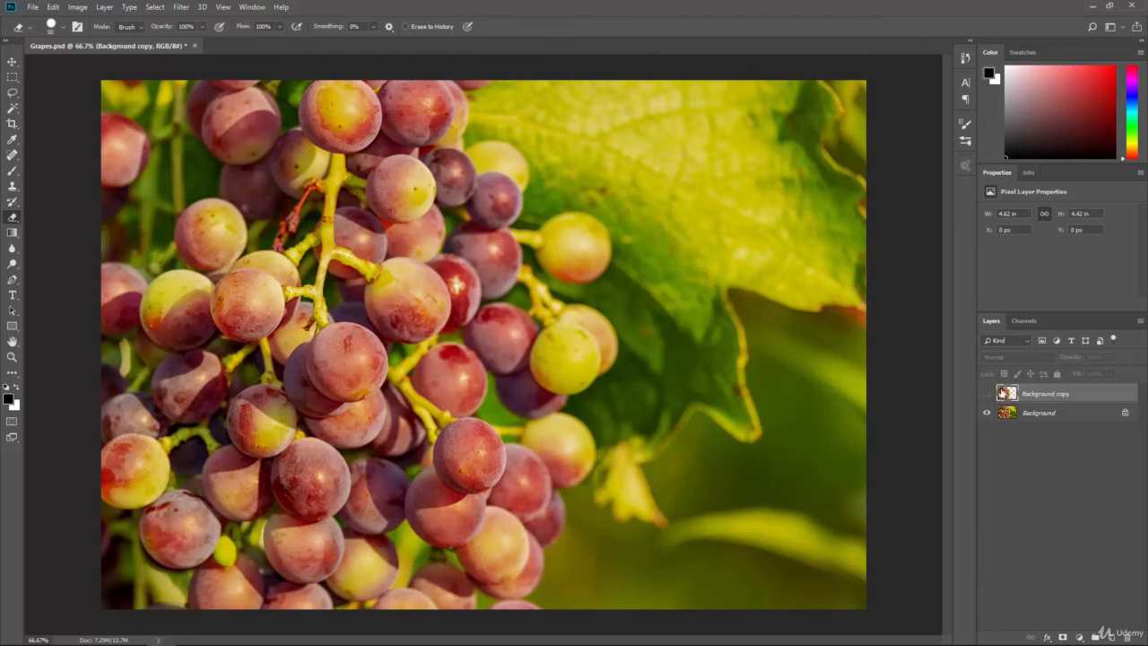
pyautogui.click(987, 395)
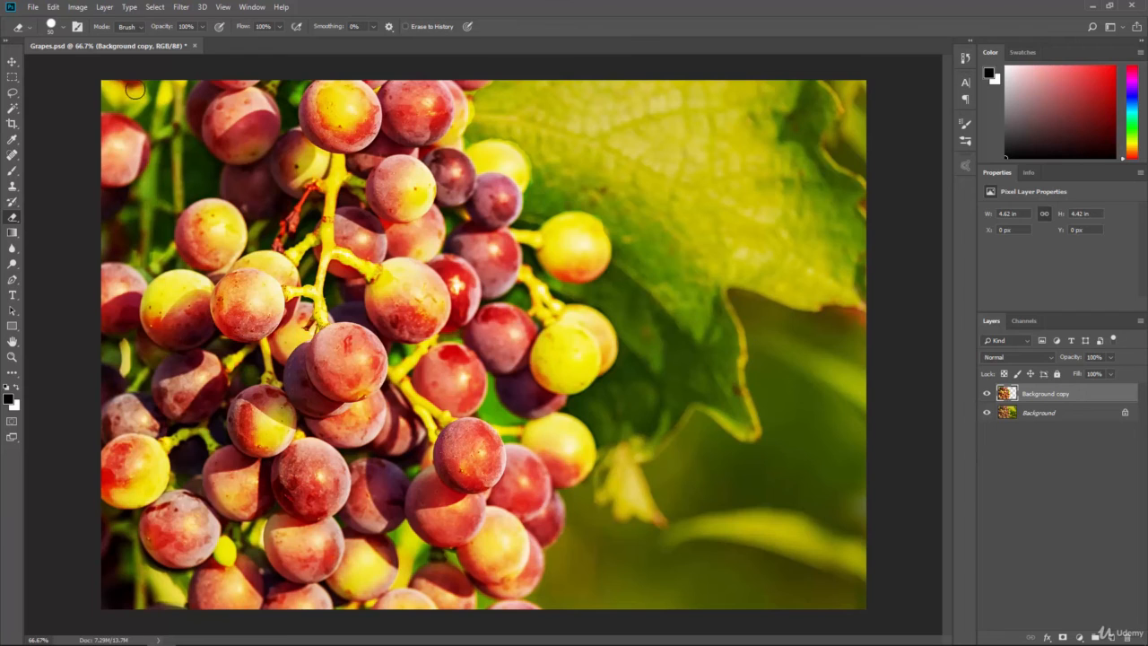
pyautogui.click(78, 7)
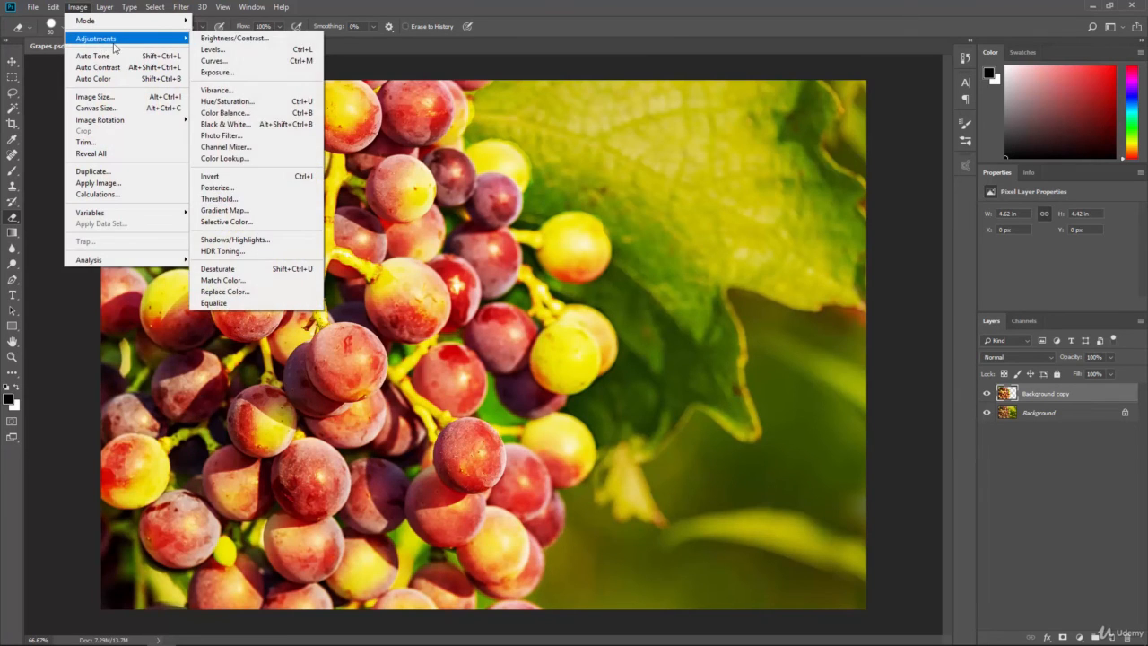
pyautogui.moveTo(165, 41)
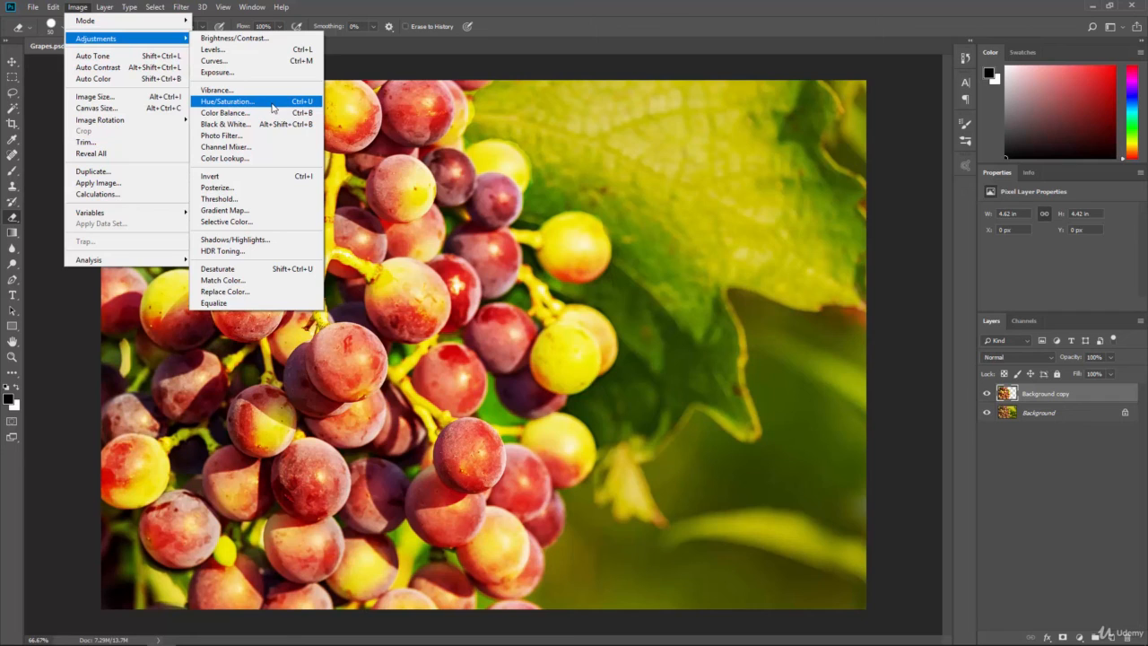
pyautogui.click(402, 6)
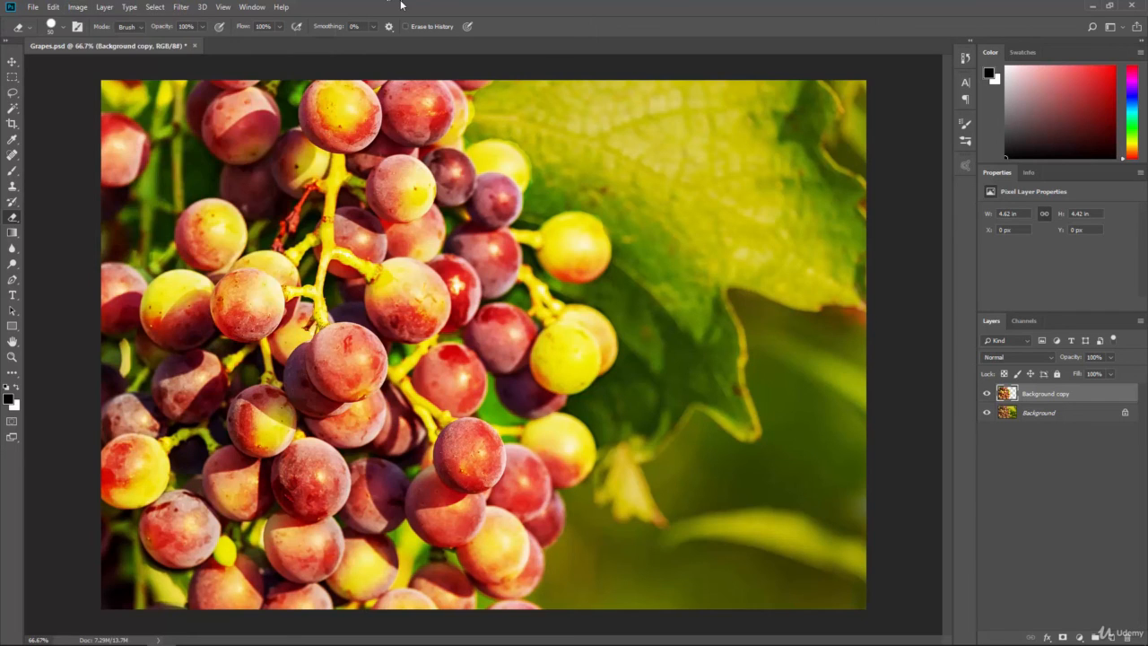